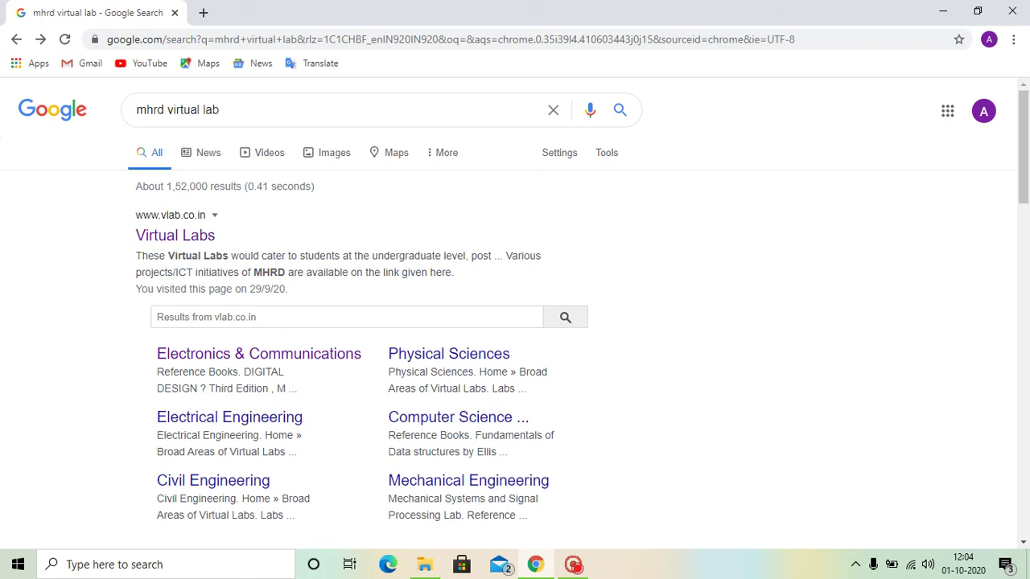
# - Open the Virtual Labs site and show the Electronics & Communications broad area's list of labs
pyautogui.click(192, 235)
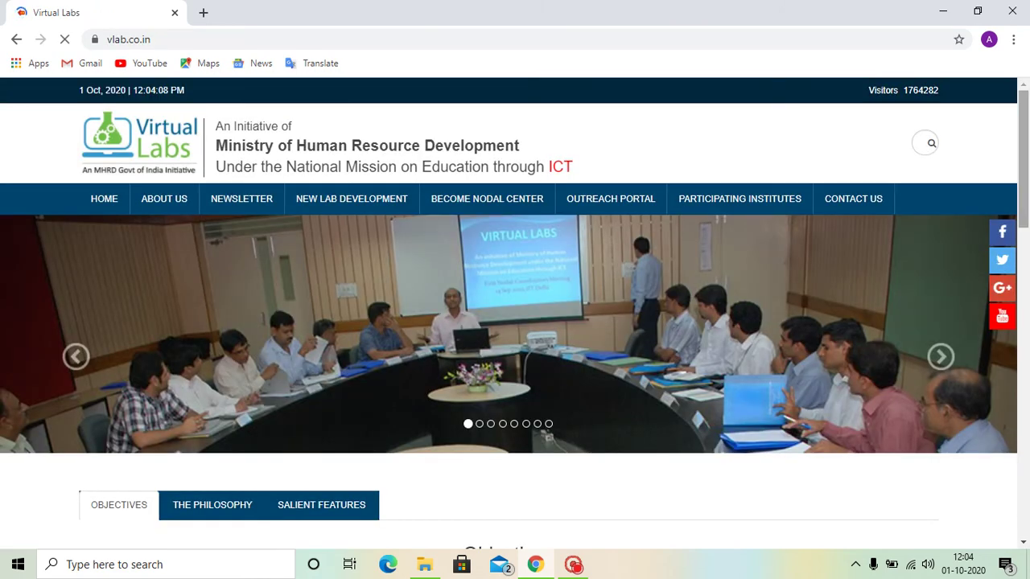
pyautogui.scroll(-5, 515, 314)
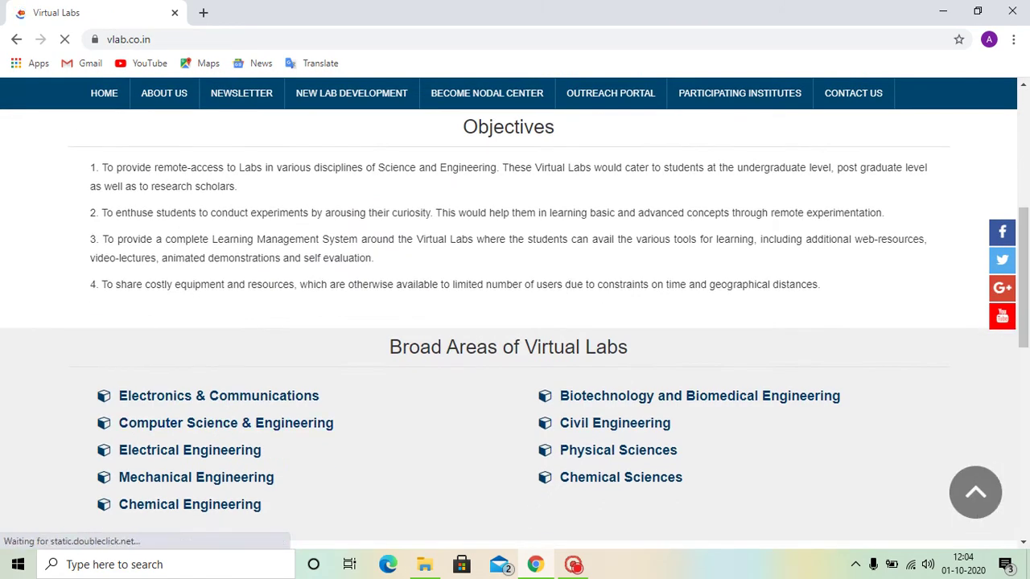
pyautogui.click(261, 400)
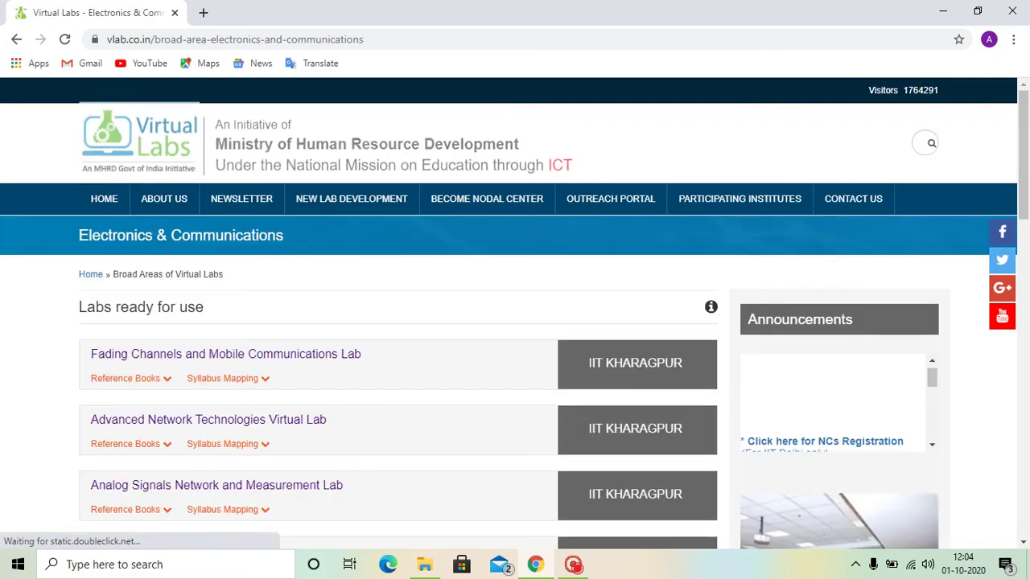
pyautogui.scroll(-3, 1016, 254)
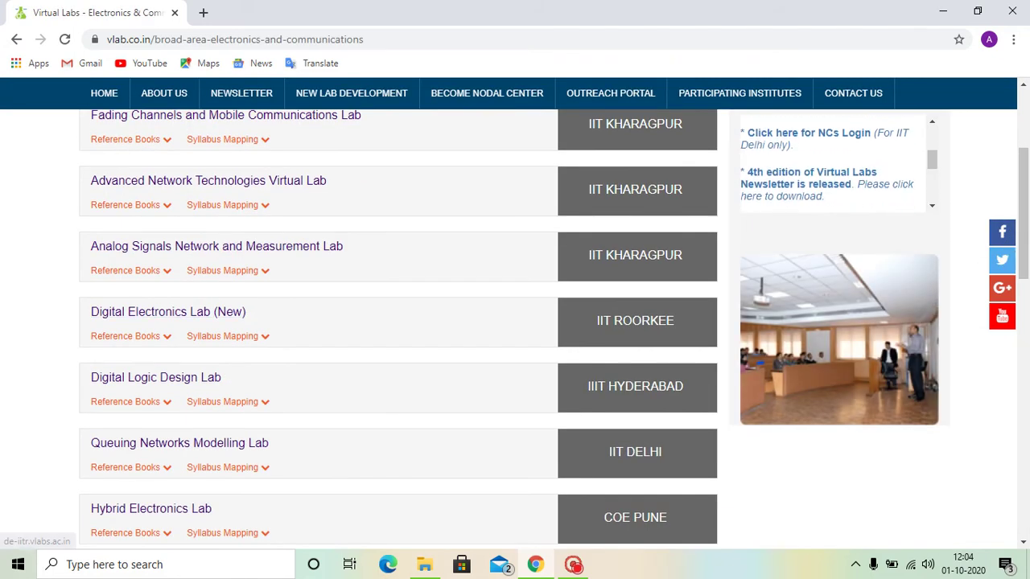
# - Open Digital Electronics Lab (New) and show its list of 12 experiments
pyautogui.click(149, 311)
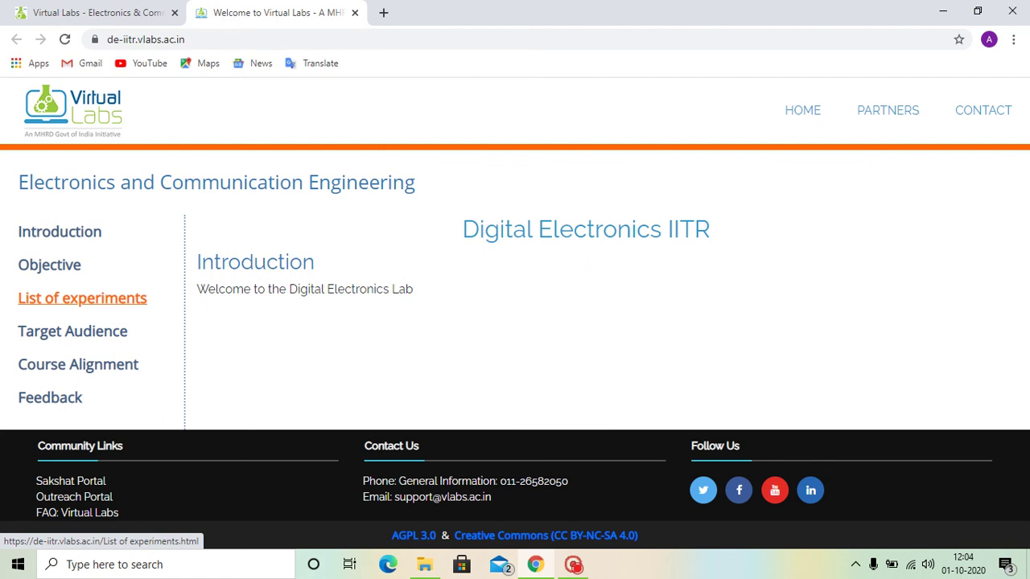
pyautogui.click(104, 300)
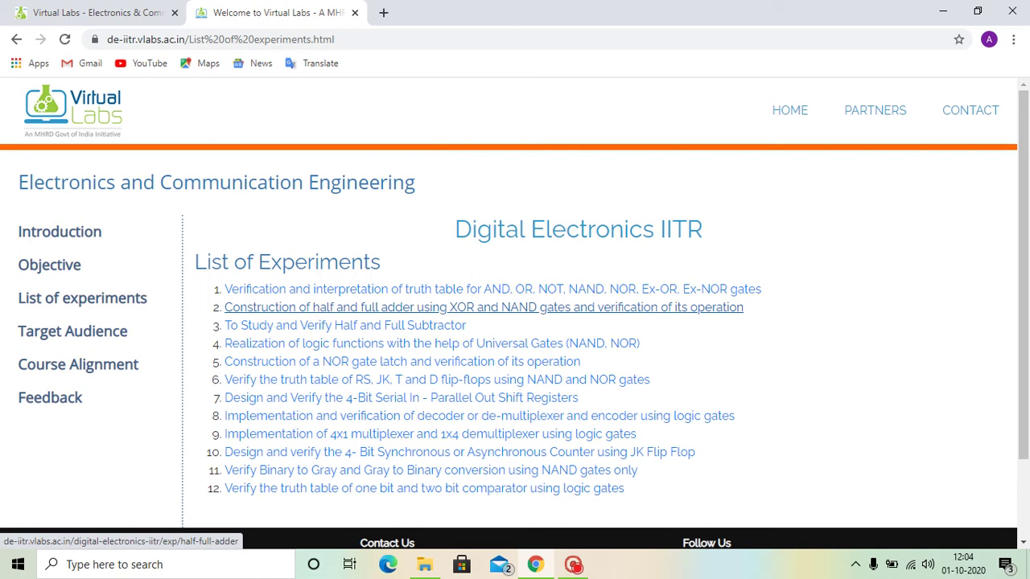
# - Open experiment 2 (half and full adder) and go from its Theory to its Simulation page
pyautogui.click(614, 310)
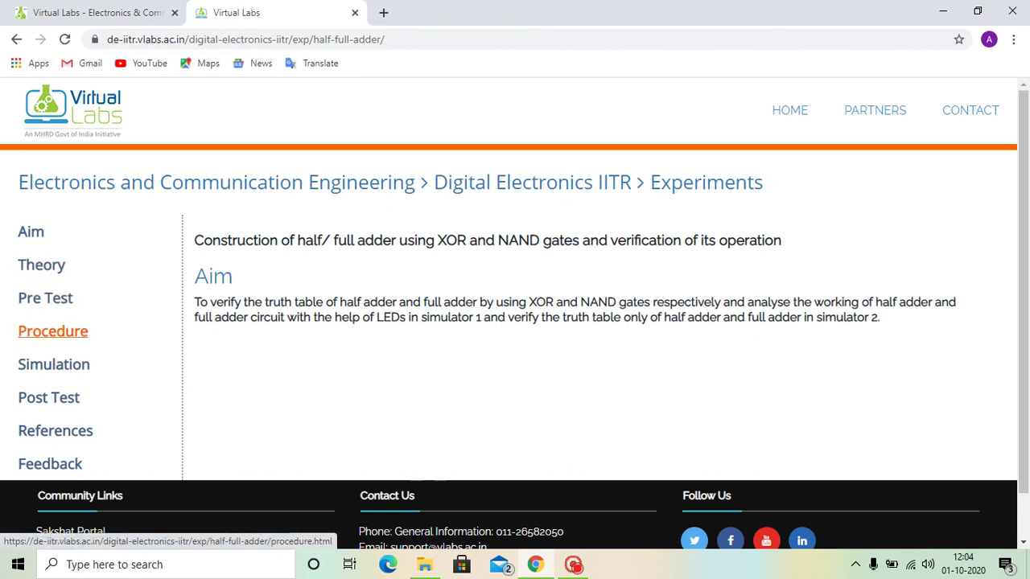
pyautogui.click(64, 268)
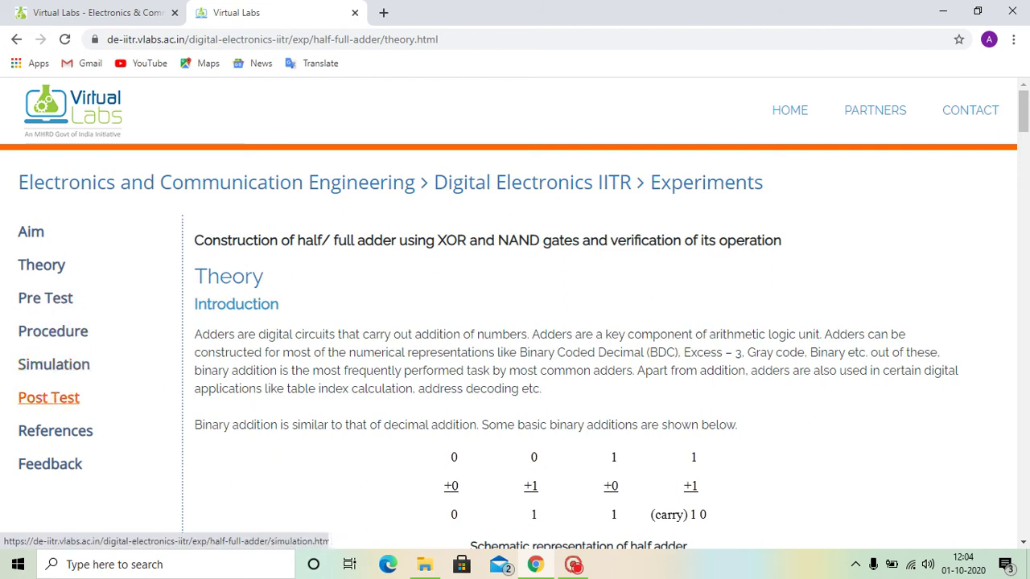
pyautogui.click(68, 365)
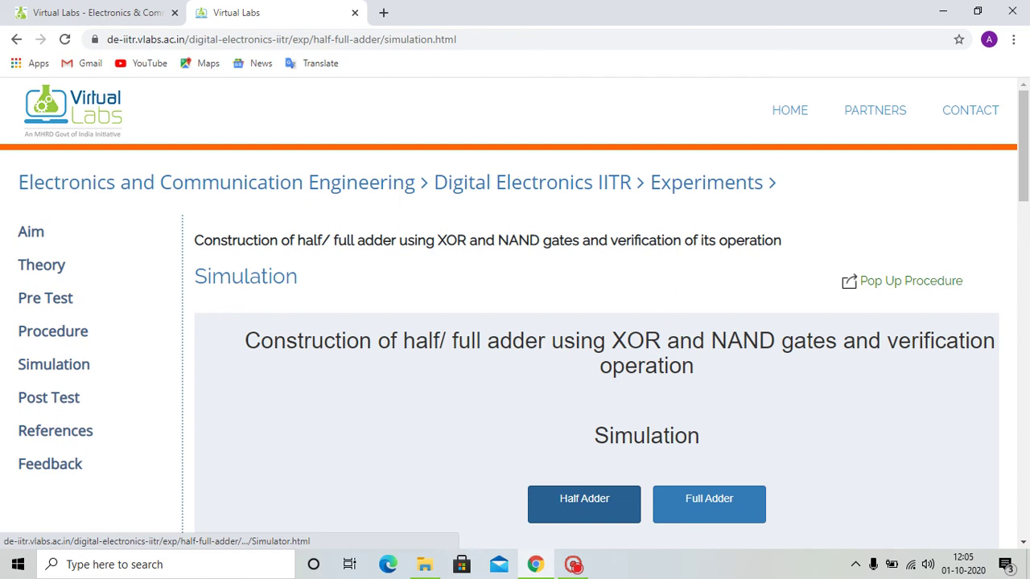
# - Launch the Half Adder simulator and bring its ADD/Reset buttons and empty truth table into view
pyautogui.click(612, 511)
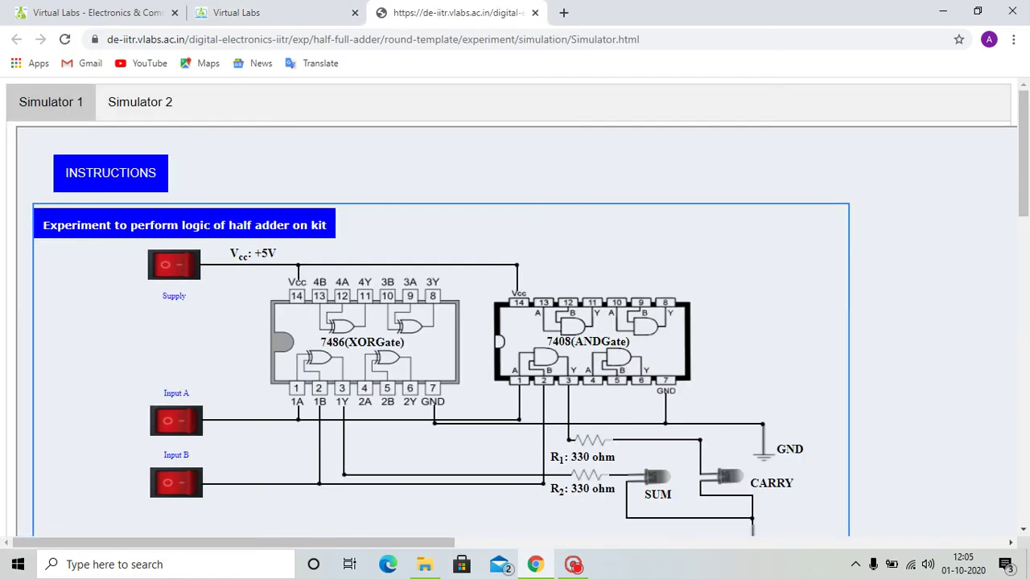
pyautogui.moveTo(1018, 211); pyautogui.dragTo(1018, 234)
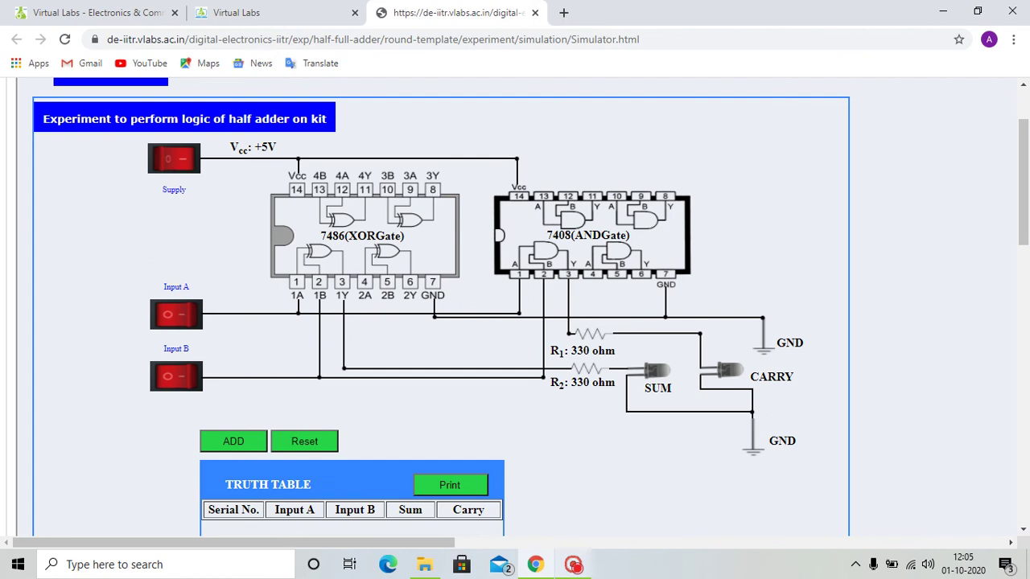
pyautogui.moveTo(1018, 232); pyautogui.dragTo(1018, 248)
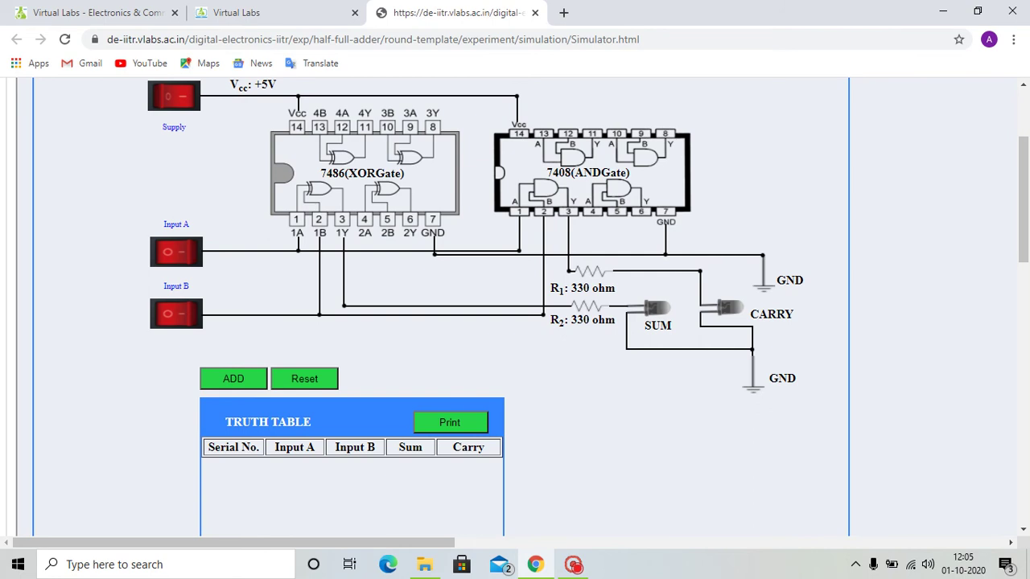
# - Record half adder truth table rows for A=0, B=0 and A=0, B=1
pyautogui.click(234, 378)
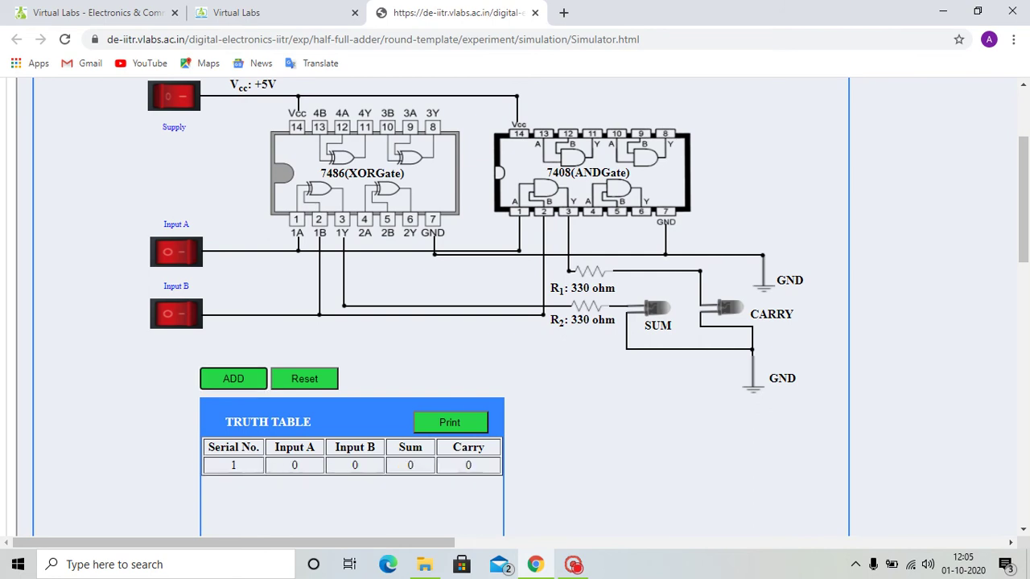
pyautogui.moveTo(1016, 226); pyautogui.dragTo(1017, 244)
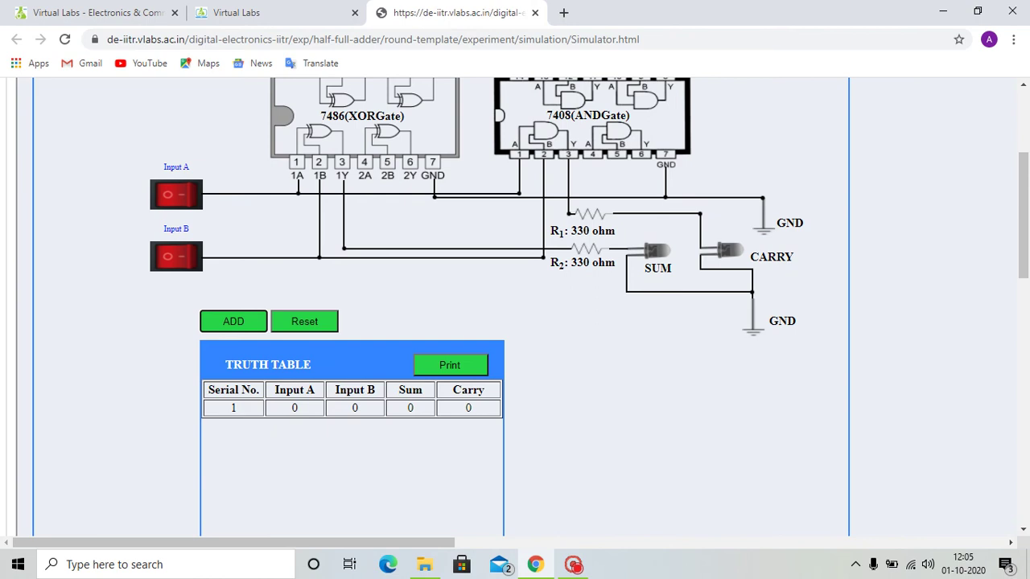
pyautogui.click(191, 257)
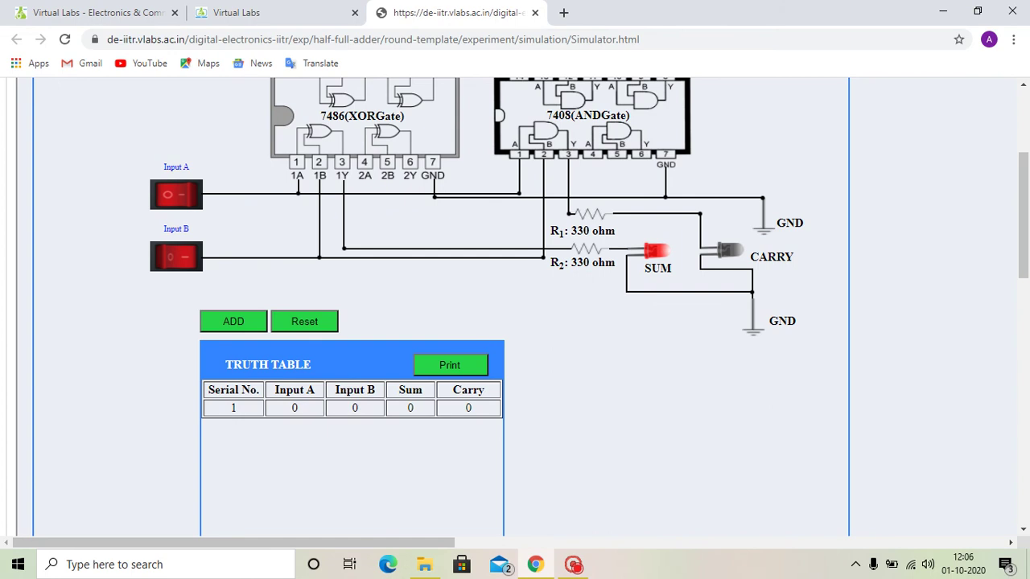
pyautogui.click(258, 317)
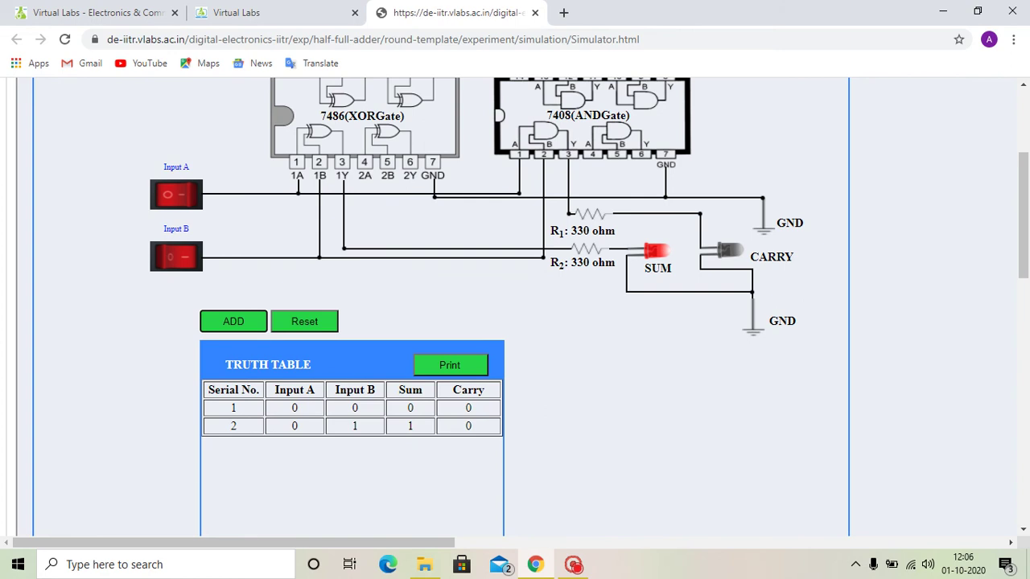
# - Record rows A=1, B=0 and A=1, B=1, giving Sum 0,1,1,0 and Carry 0,0,0,1
pyautogui.click(176, 256)
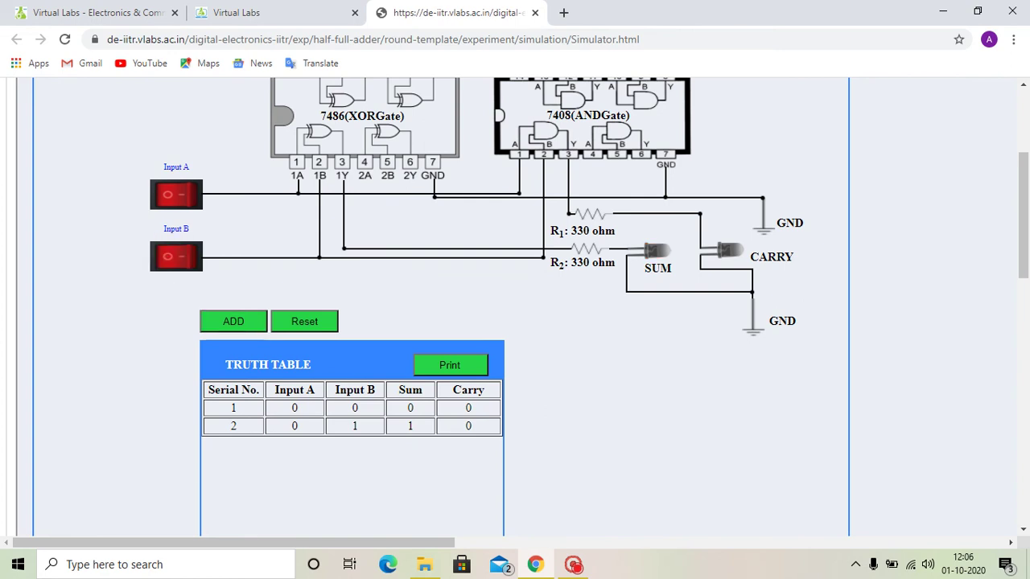
pyautogui.click(176, 194)
pyautogui.click(233, 321)
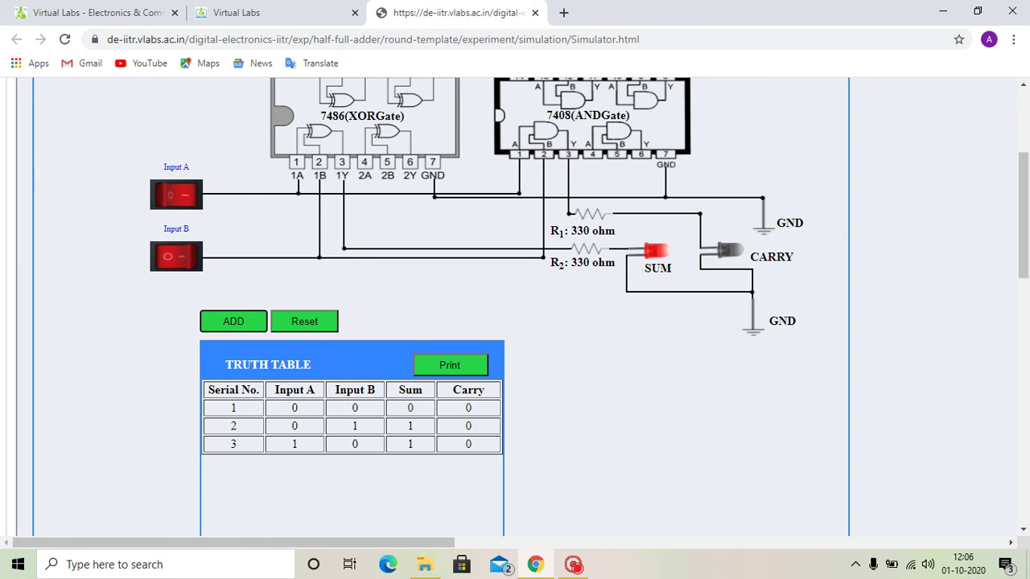
pyautogui.click(176, 255)
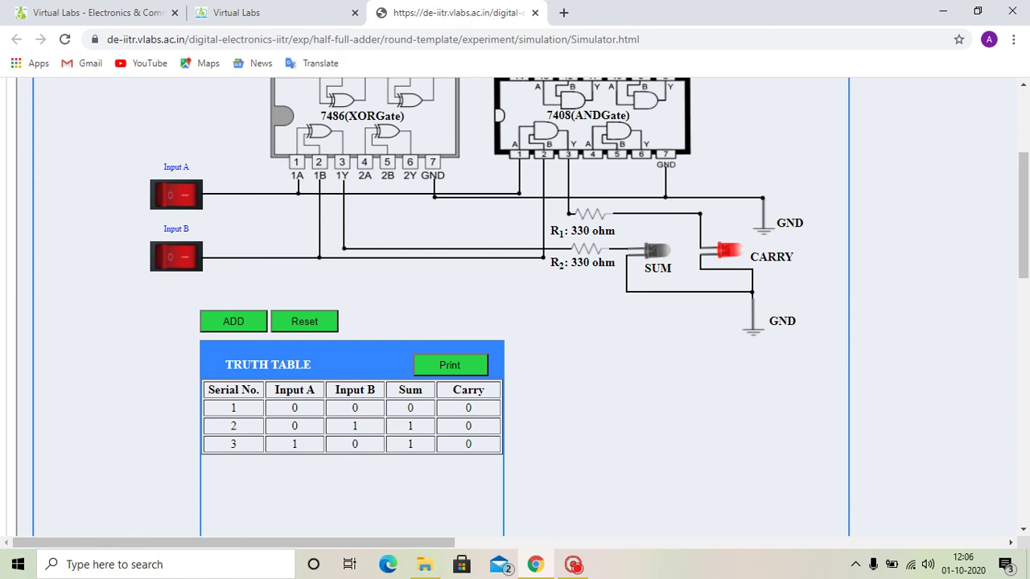
pyautogui.click(246, 319)
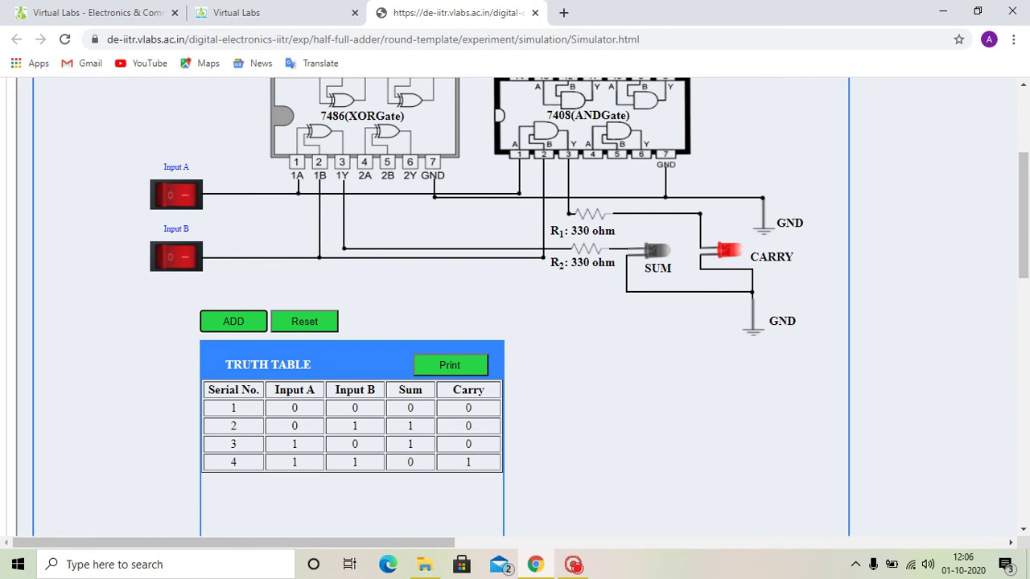
pyautogui.scroll(2, 1019, 261)
pyautogui.scroll(-2, 1020, 257)
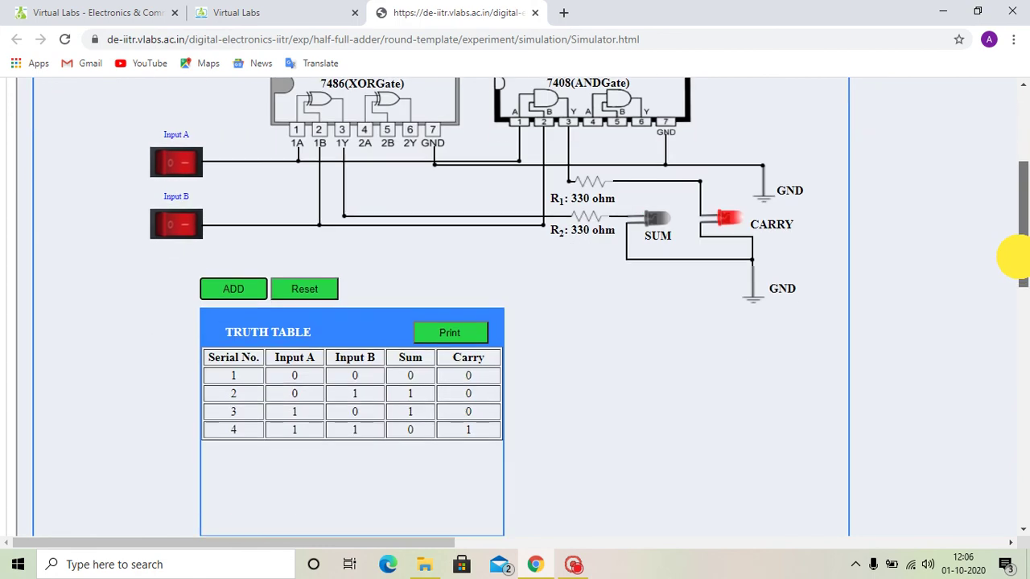
pyautogui.scroll(2, 1015, 258)
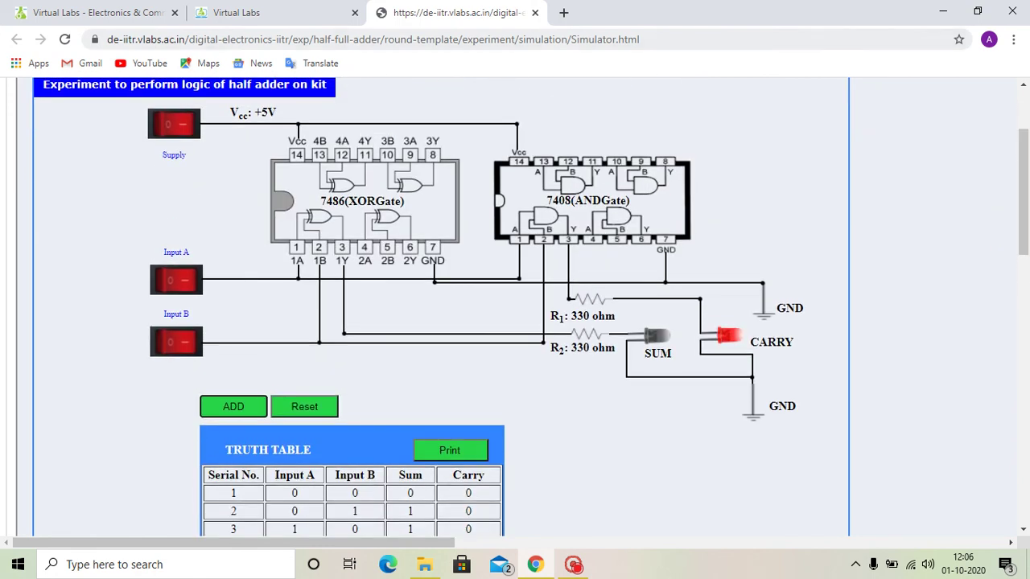
# - Close the half adder tab, launch the Full Adder simulator and bring its truth table into view
pyautogui.click(535, 12)
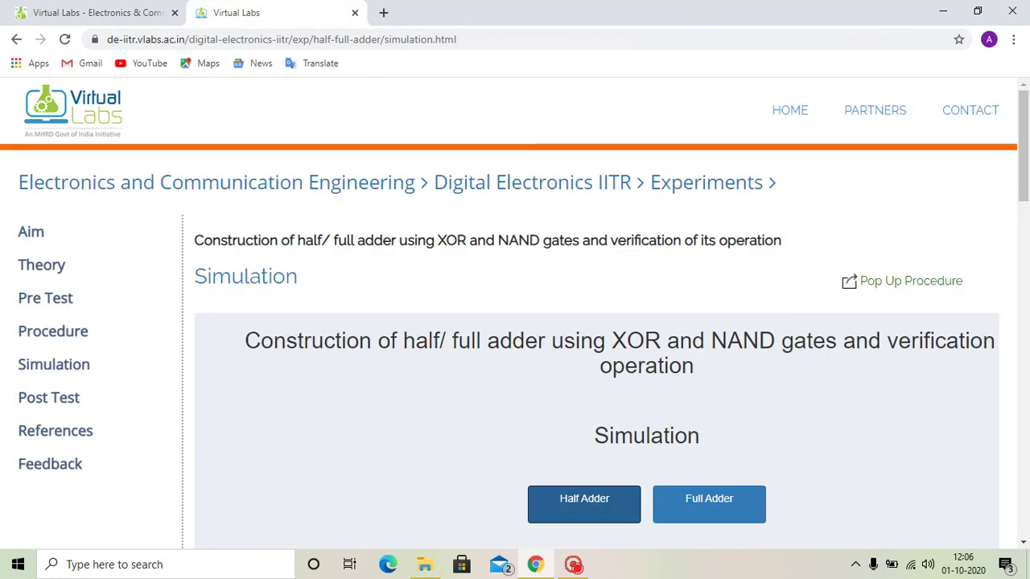
pyautogui.click(709, 504)
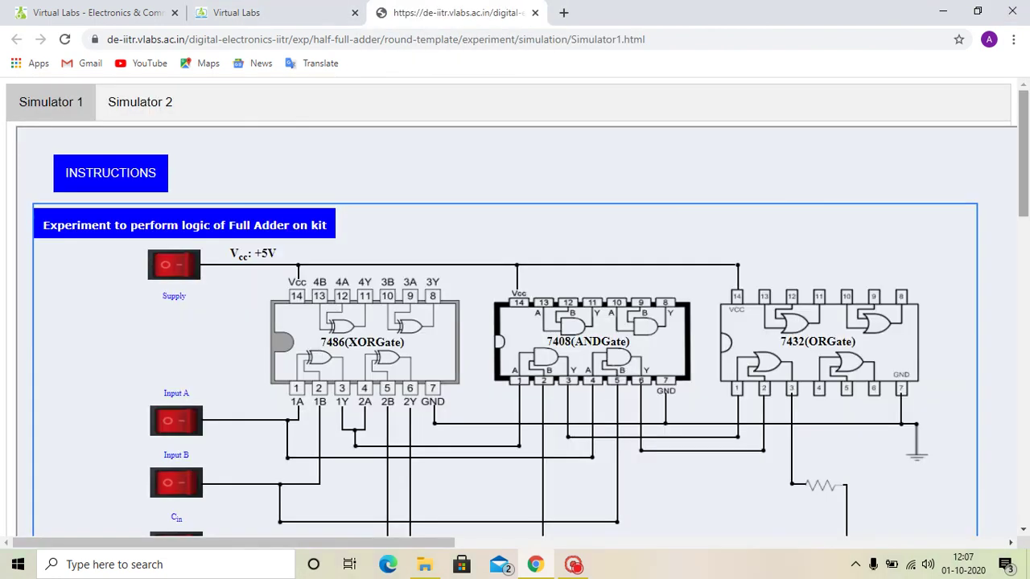
pyautogui.scroll(-1, 1023, 196)
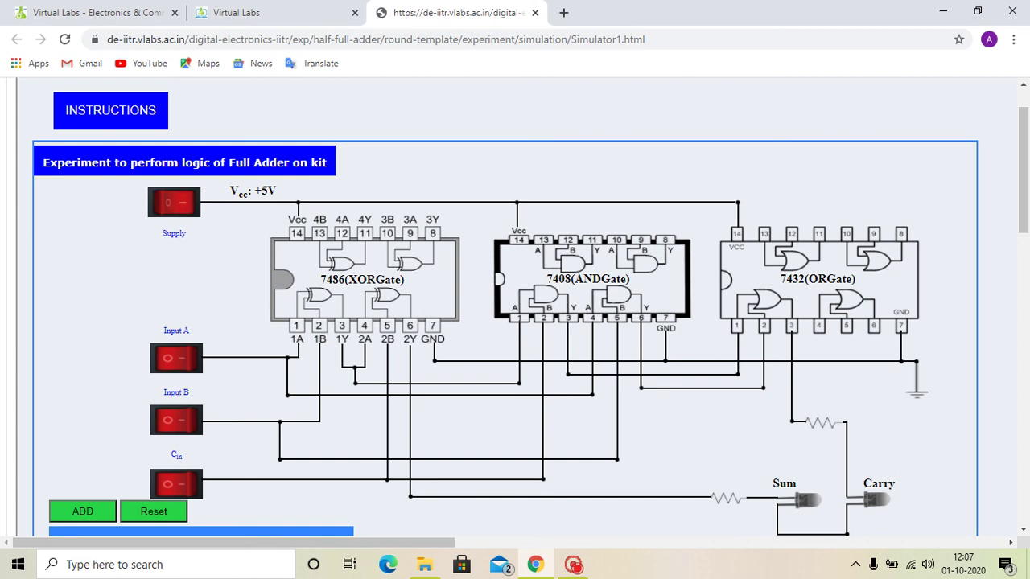
pyautogui.scroll(-1, 1011, 202)
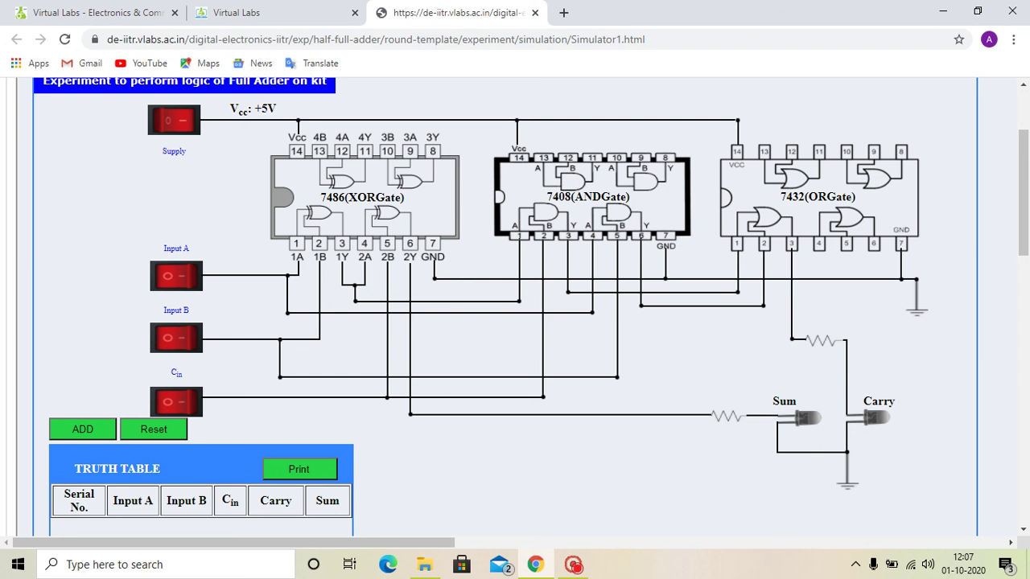
pyautogui.scroll(-1, 759, 333)
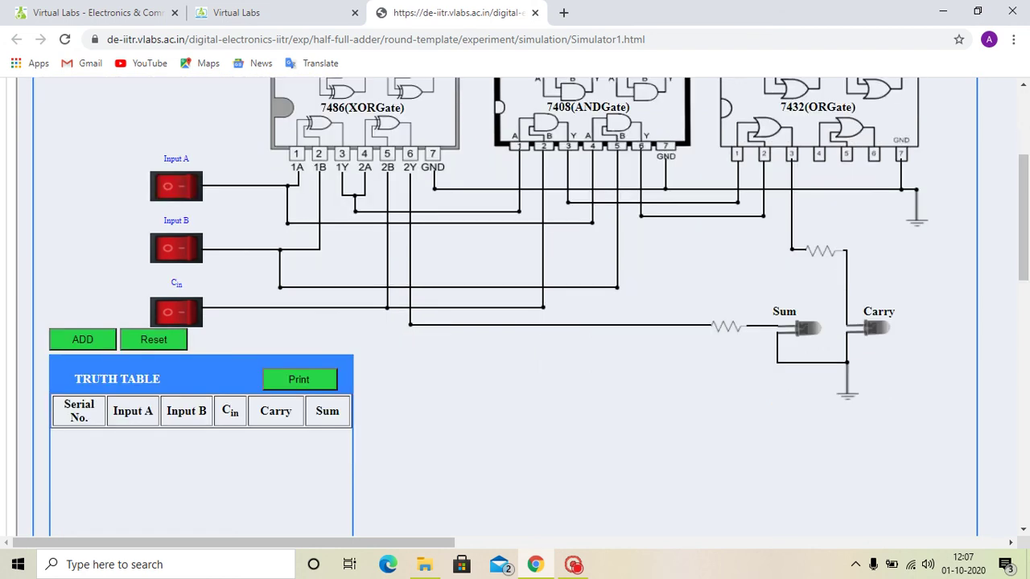
pyautogui.scroll(-1, 1015, 269)
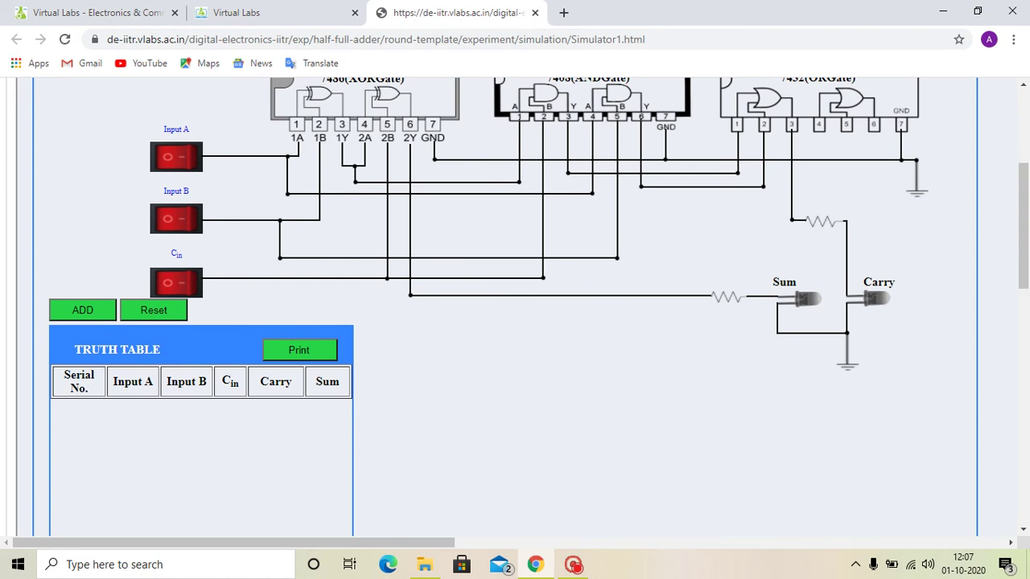
# - Add full adder rows 0,0,0 (Sum 0, Carry 0) and 0,0,1 (Sum 1), then switch Input B on
pyautogui.click(82, 310)
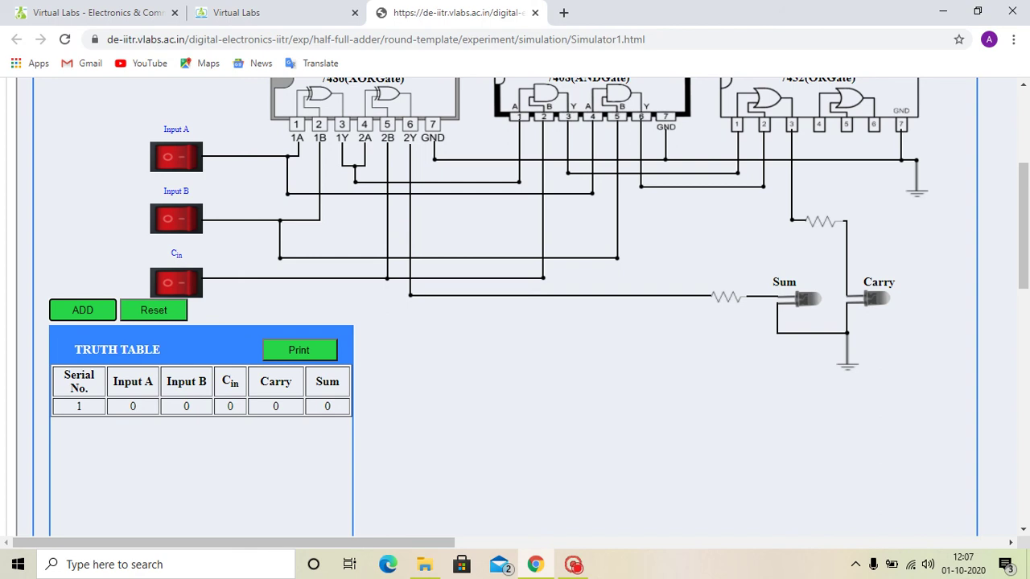
pyautogui.click(176, 282)
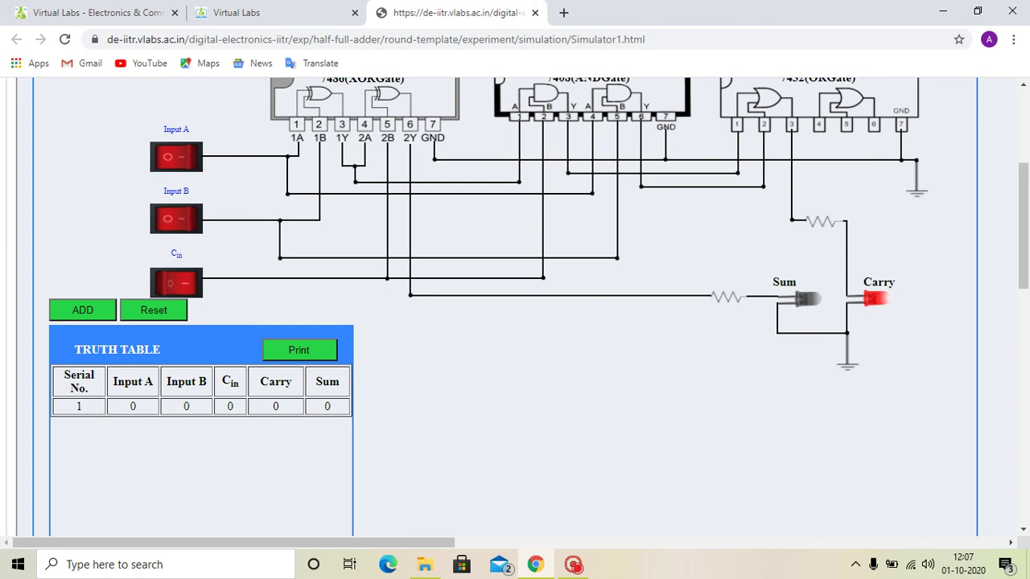
pyautogui.click(97, 310)
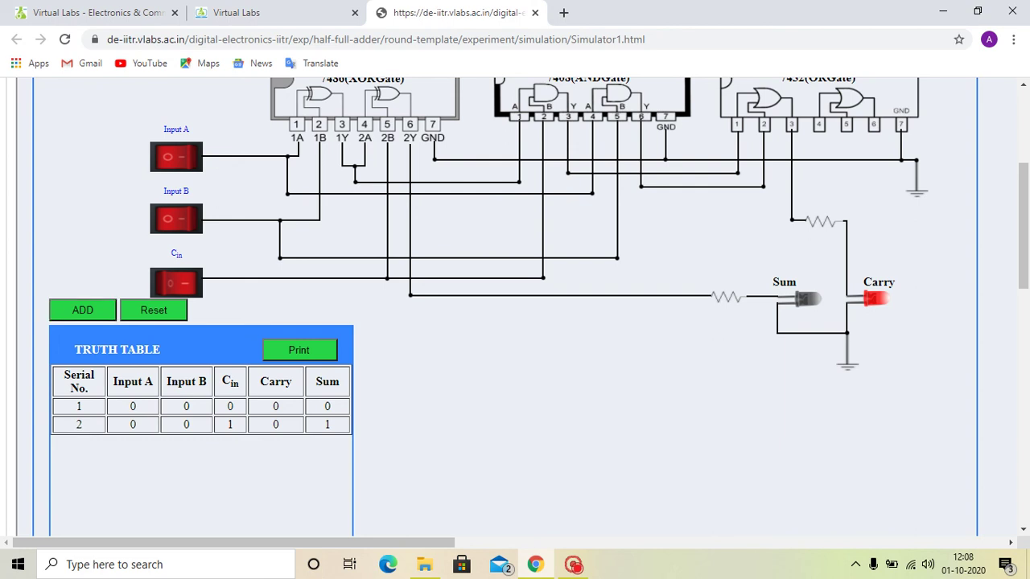
pyautogui.click(176, 219)
# - Add rows 0,1,1 (Carry 1), 0,1,0 (Sum 1) and 1,1,1 (Sum 1, Carry 1)
pyautogui.click(83, 310)
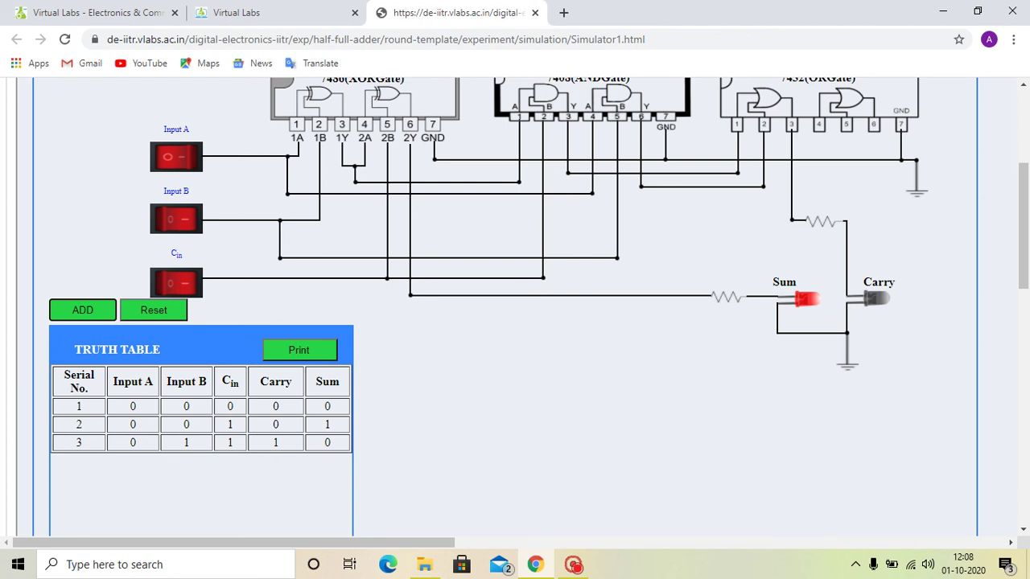
pyautogui.click(176, 282)
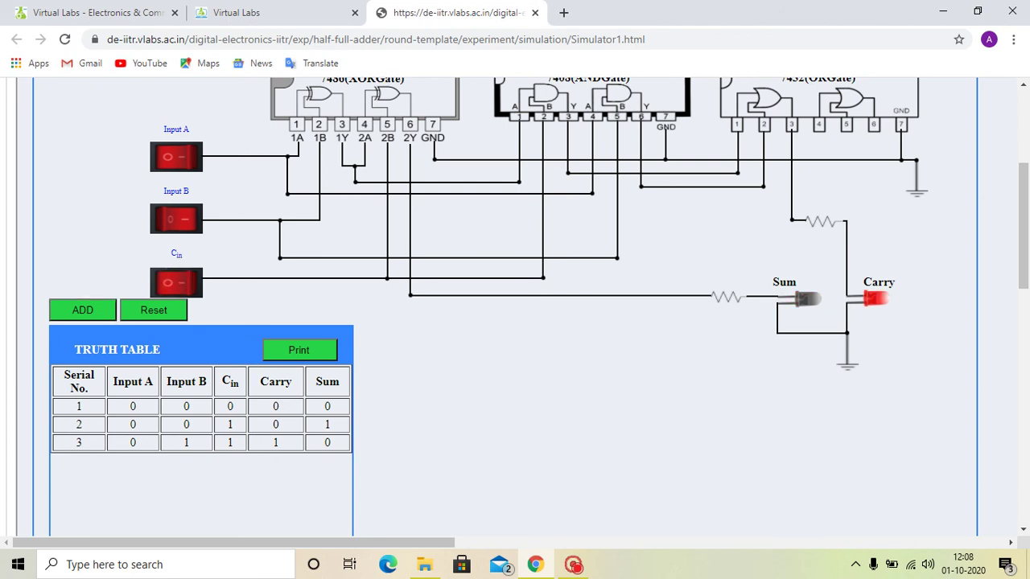
pyautogui.click(83, 310)
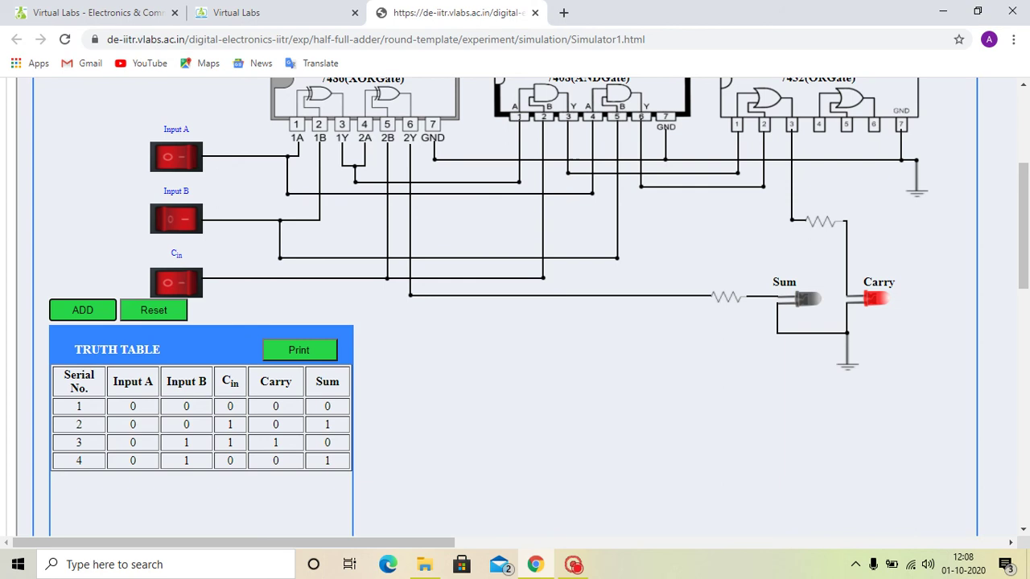
pyautogui.click(187, 283)
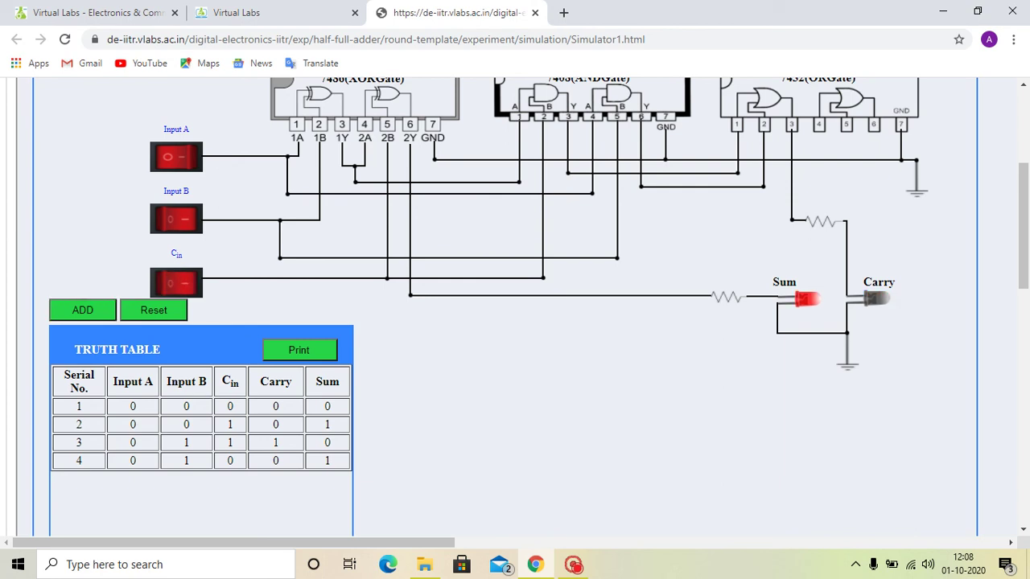
pyautogui.click(176, 157)
pyautogui.click(82, 310)
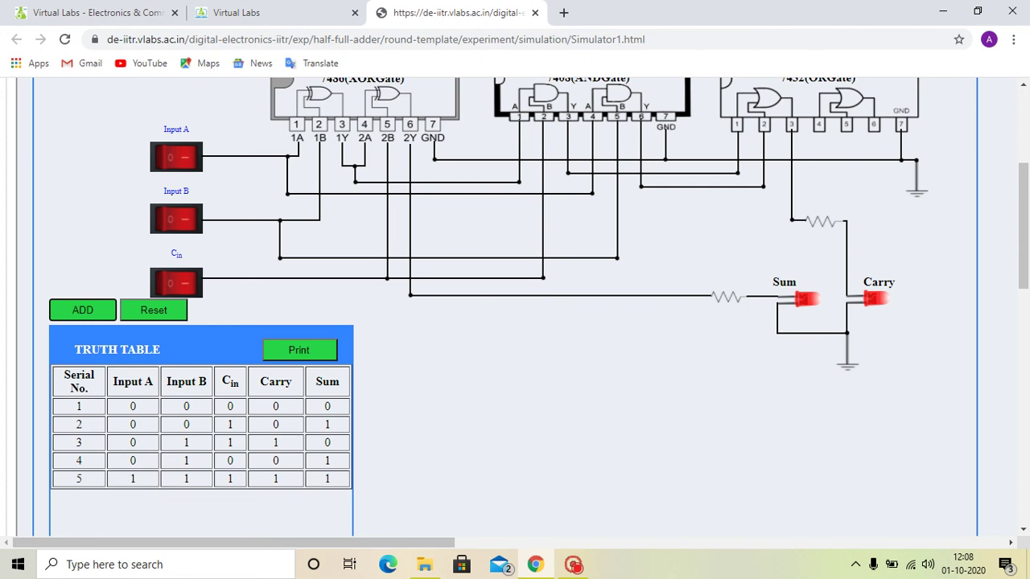